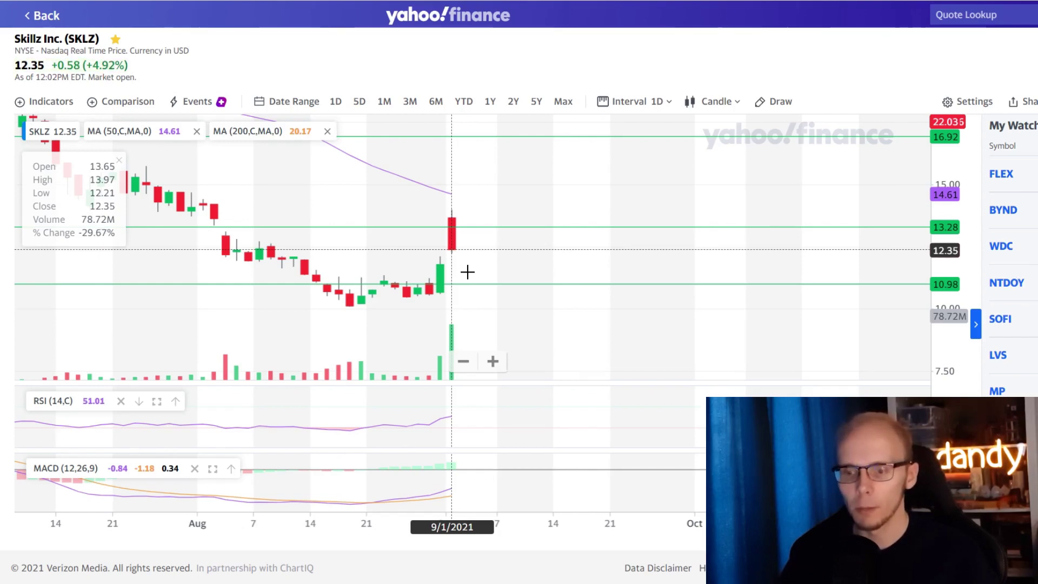
- On the watchlist sheet, review SKLZ's support and resistance percentages in H19, H17, H15, H11 and H9
{"action": "key", "text": "alt+Tab"}
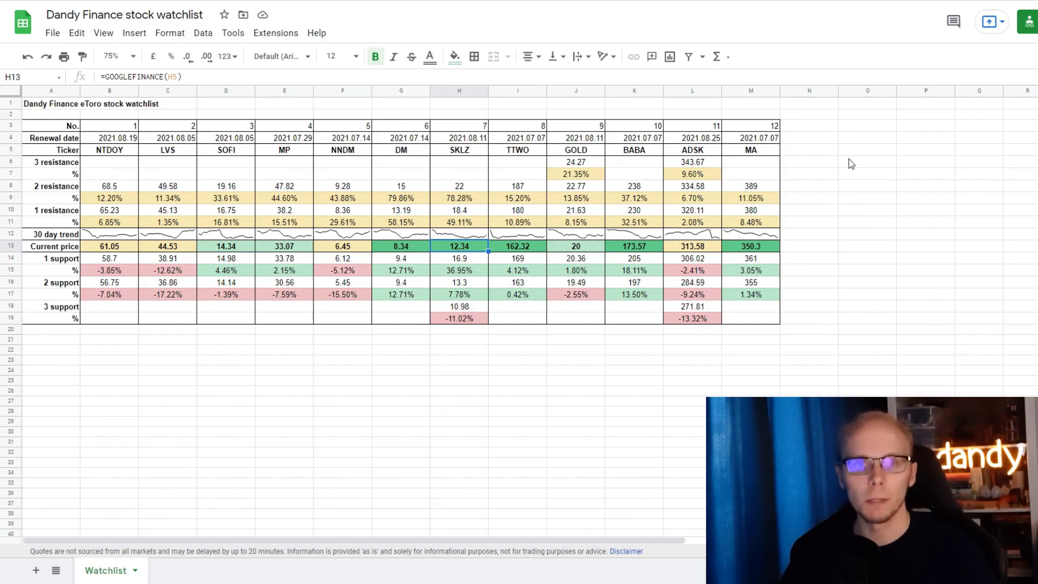
{"action": "key", "text": "ctrl+Down"}
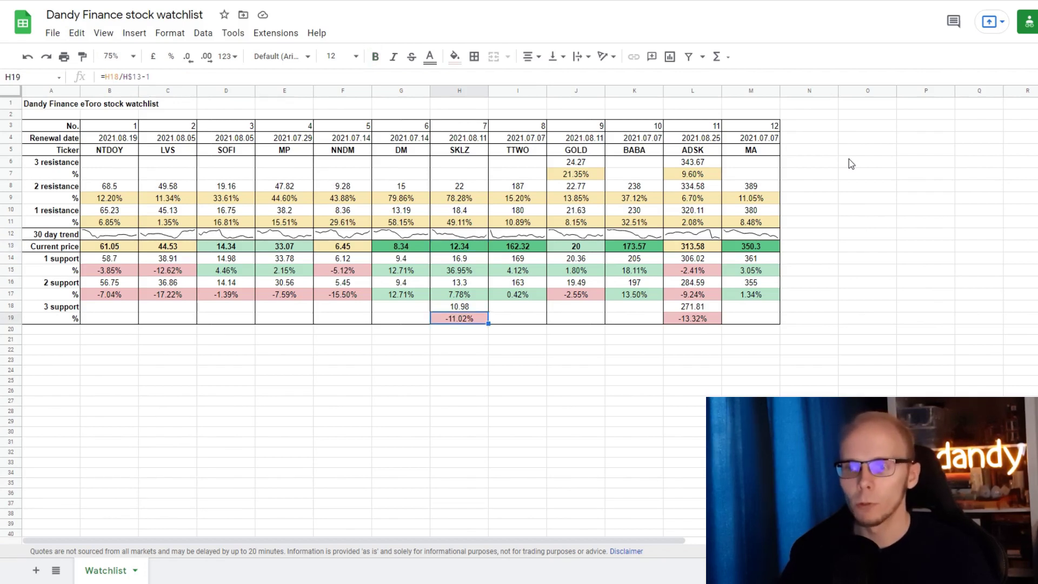
{"action": "key", "text": "Up"}
{"action": "key", "text": "Up"}
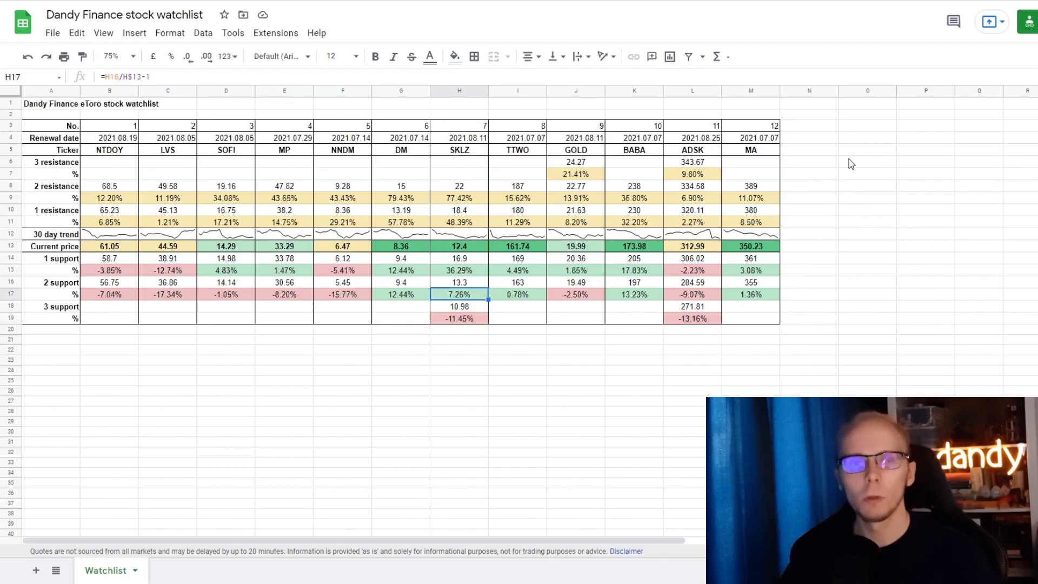
{"action": "key", "text": "Up"}
{"action": "key", "text": "Up"}
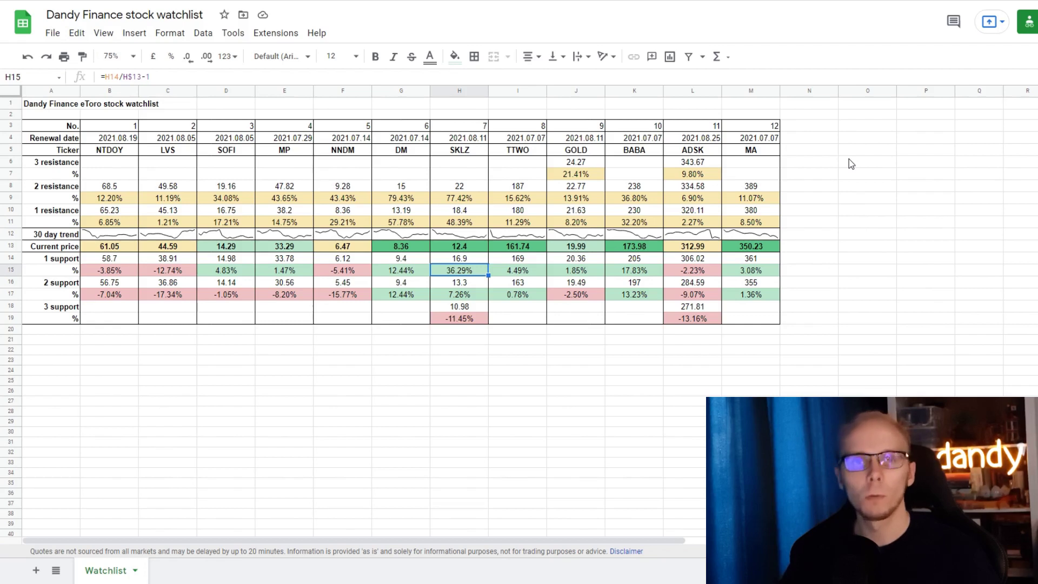
{"action": "key", "text": "Up"}
{"action": "key", "text": "Up"}
{"action": "key", "text": "Up"}
{"action": "key", "text": "Up"}
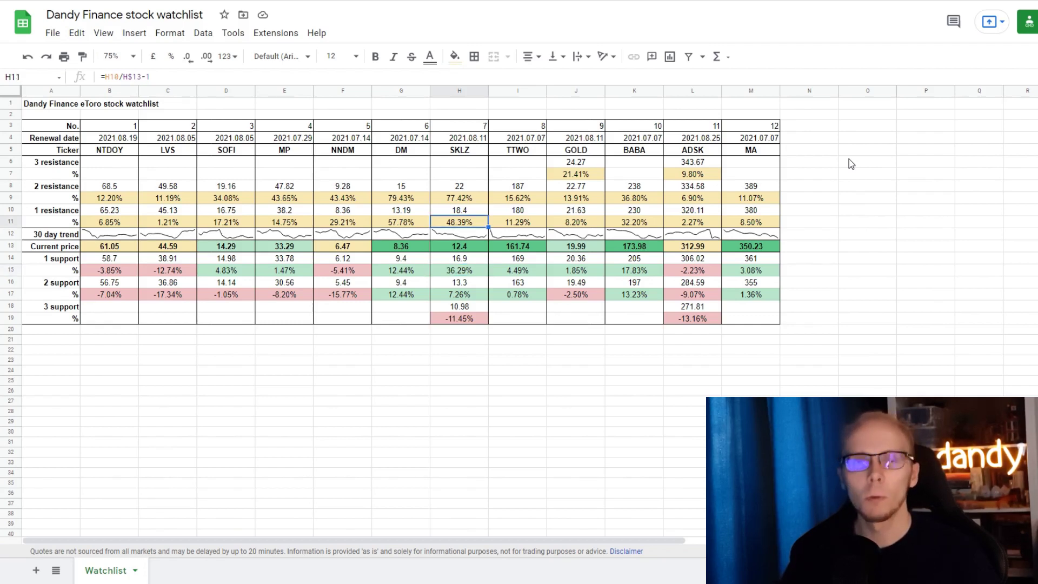
{"action": "key", "text": "Up"}
{"action": "key", "text": "Up"}
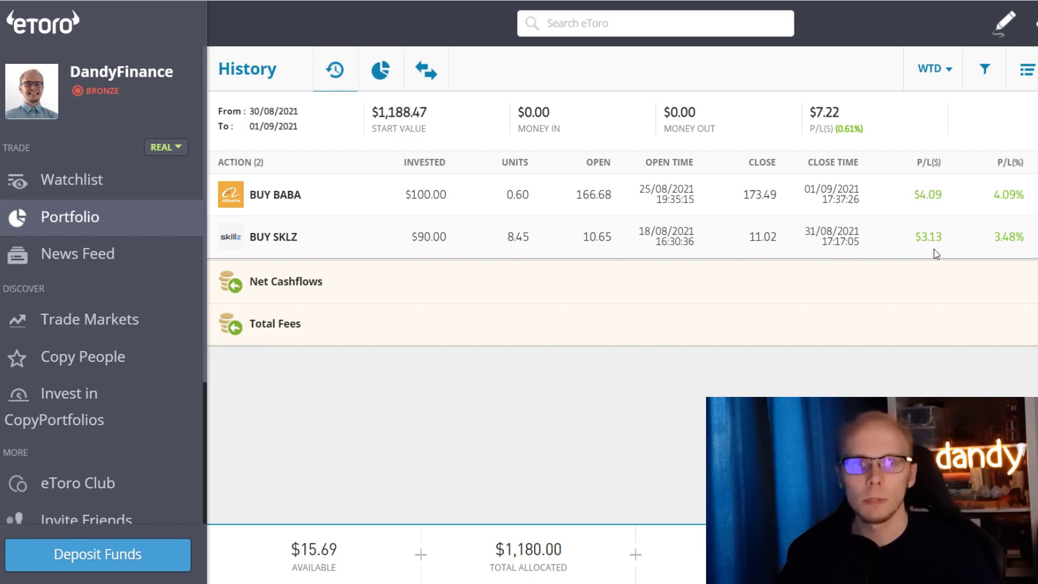
- Open the SKLZ position details from the eToro portfolio
{"action": "left_click", "coordinate": [1013, 249]}
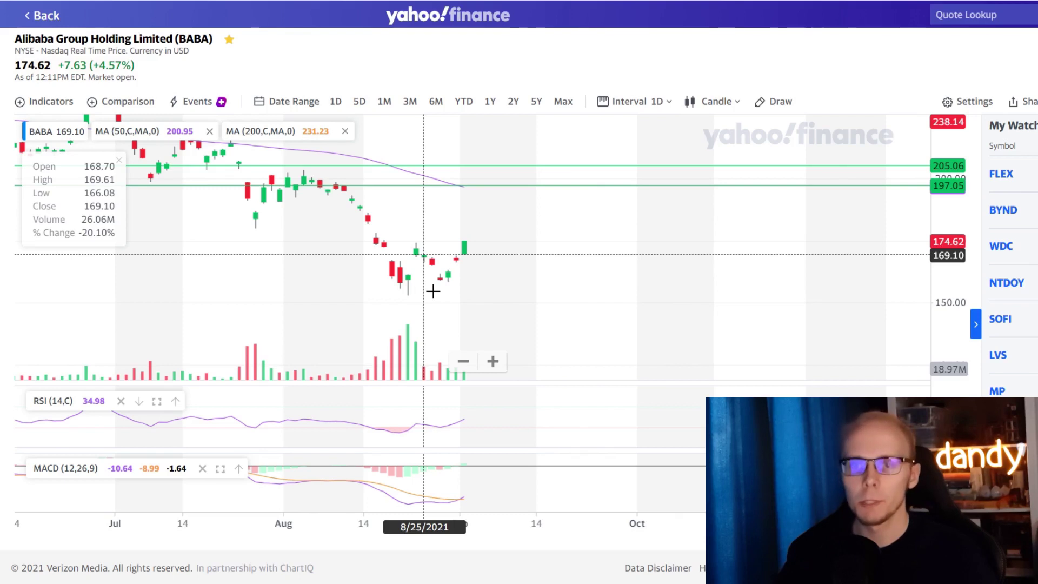
- Scroll the BABA chart to adjust its view
{"action": "scroll", "coordinate": [443, 269], "scroll_direction": "up", "scroll_amount": 1}
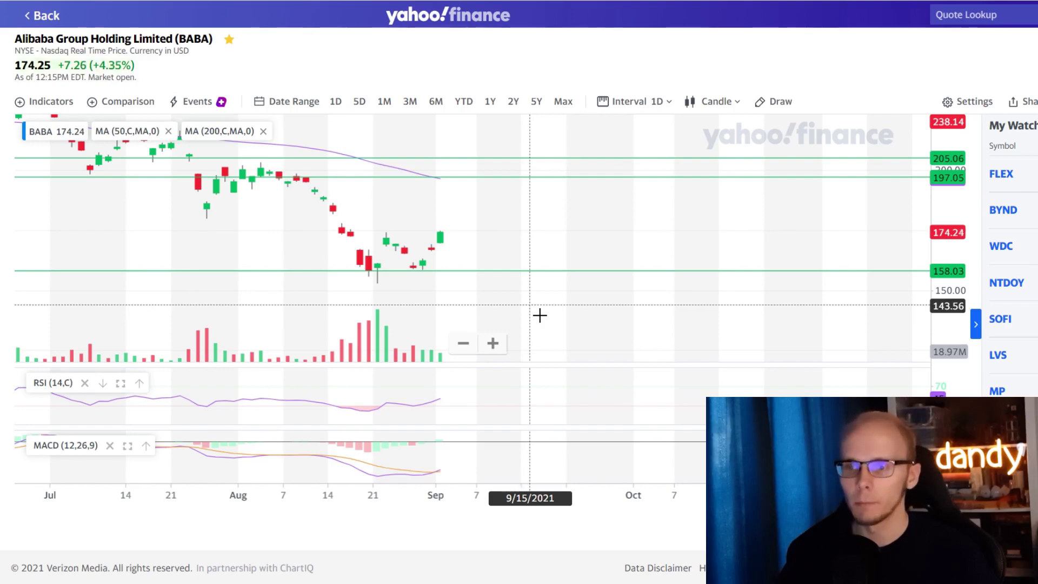
- On the watchlist sheet, check BABA's percentage distances in K19, K17, K15, K11 and K9
{"action": "key", "text": "ctrl+Tab"}
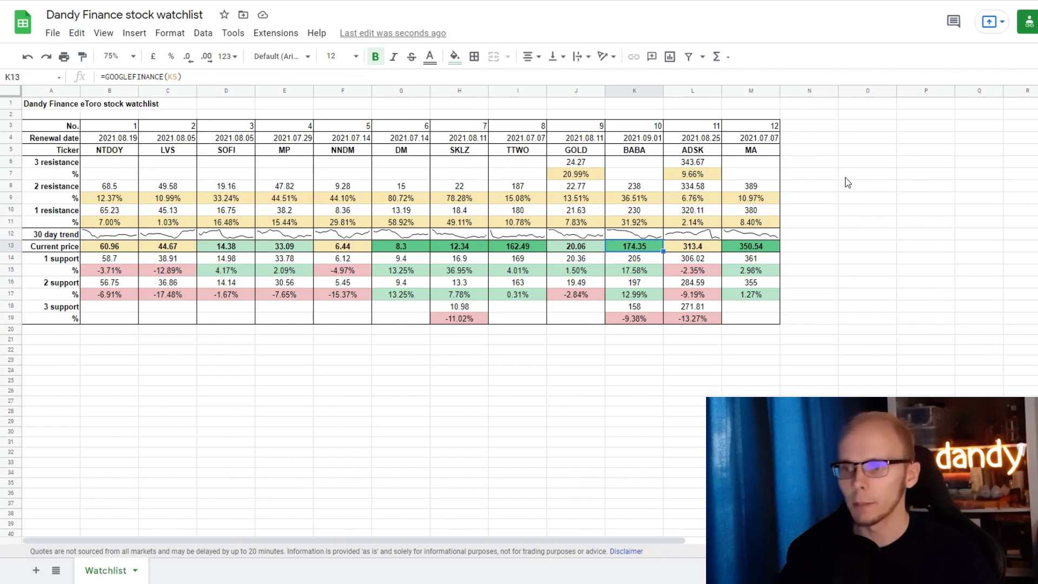
{"action": "key", "text": "ctrl+Down"}
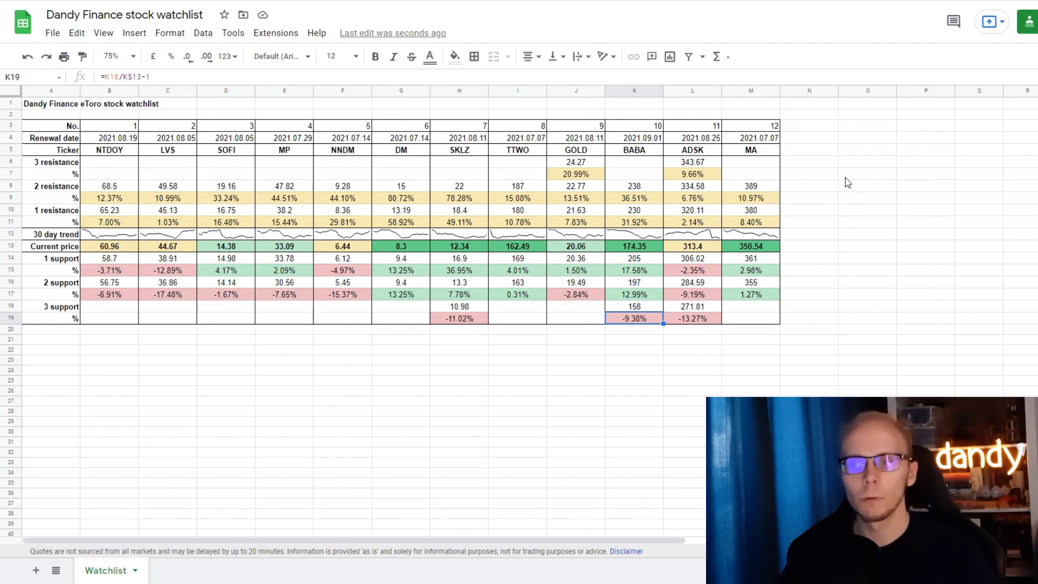
{"action": "key", "text": "Up"}
{"action": "key", "text": "Up"}
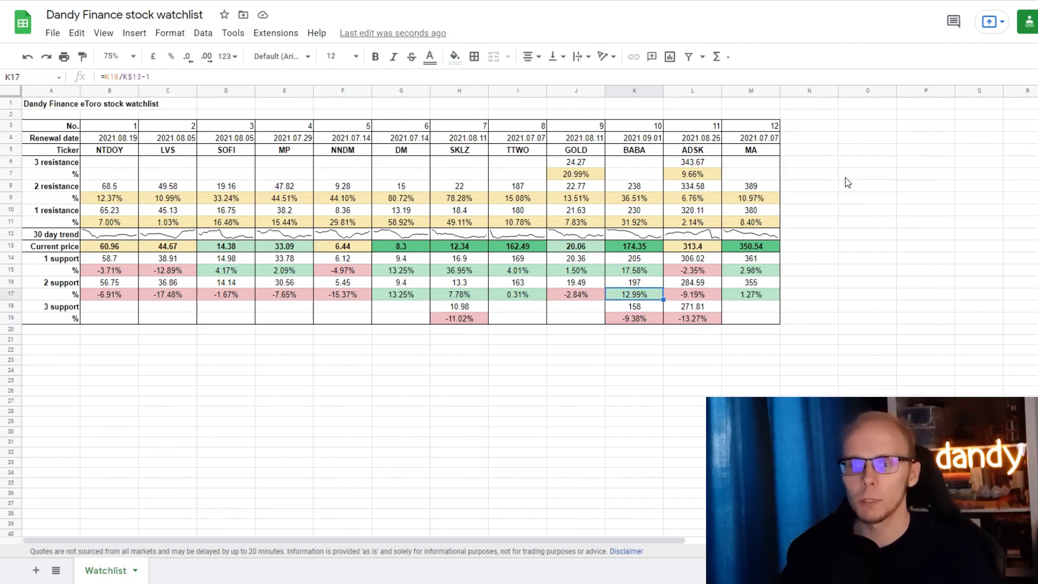
{"action": "key", "text": "Up"}
{"action": "key", "text": "Up"}
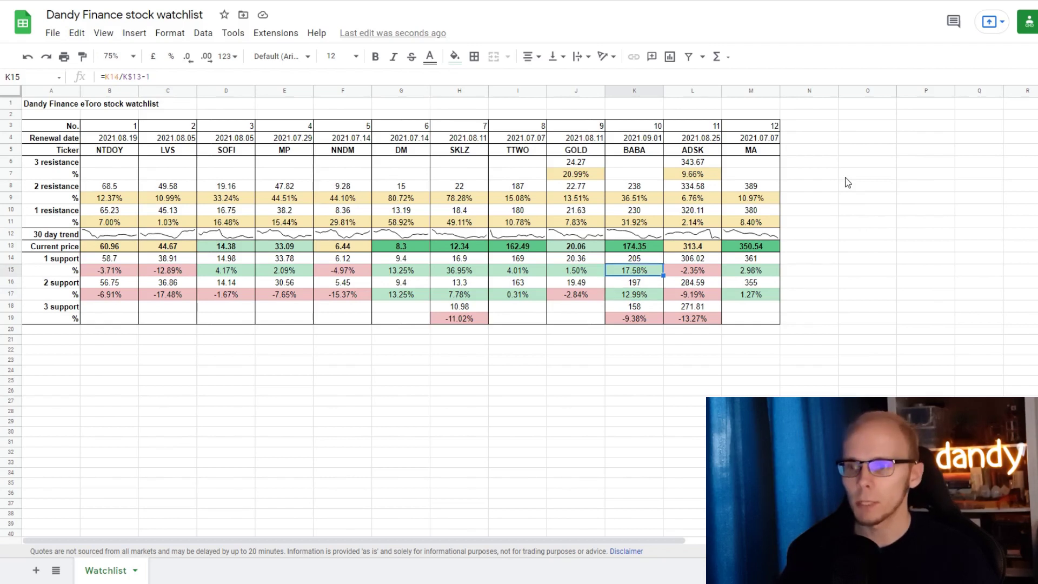
{"action": "key", "text": "Up"}
{"action": "key", "text": "Up"}
{"action": "key", "text": "Up"}
{"action": "key", "text": "Up"}
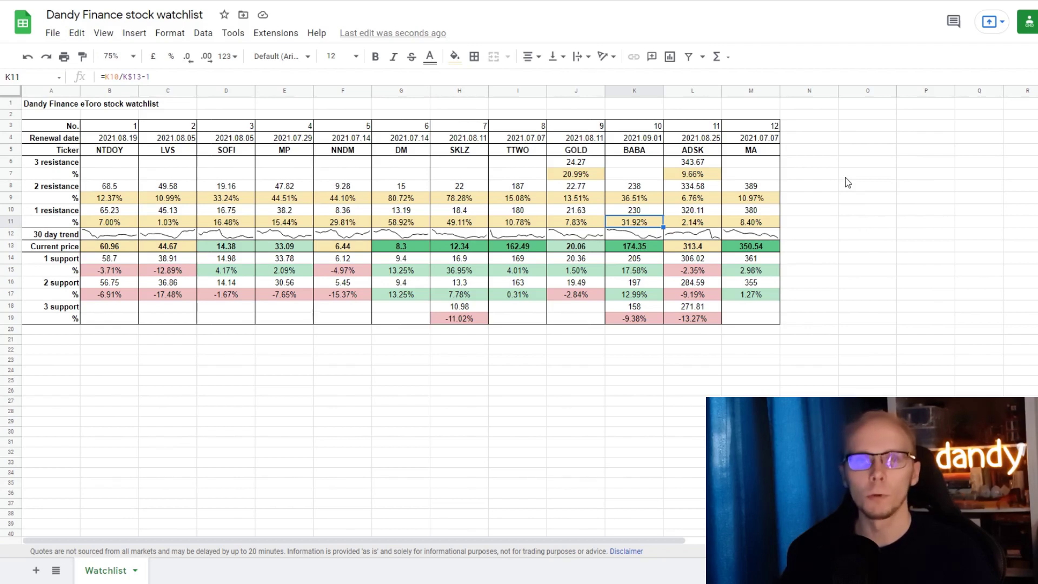
{"action": "key", "text": "Up"}
{"action": "key", "text": "Up"}
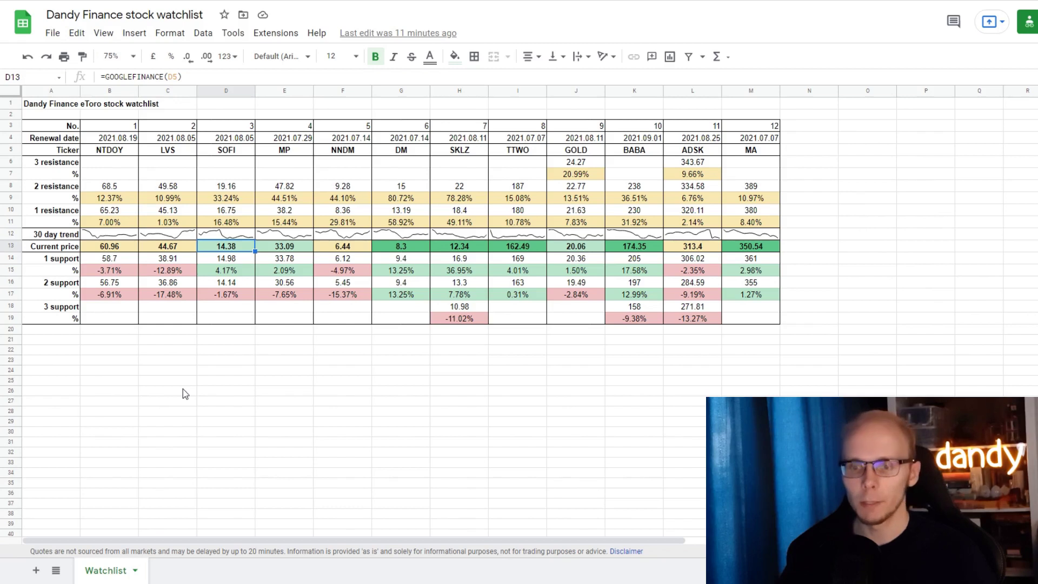
{"action": "key", "text": "Down"}
{"action": "key", "text": "Down"}
{"action": "key", "text": "Down"}
{"action": "key", "text": "Down"}
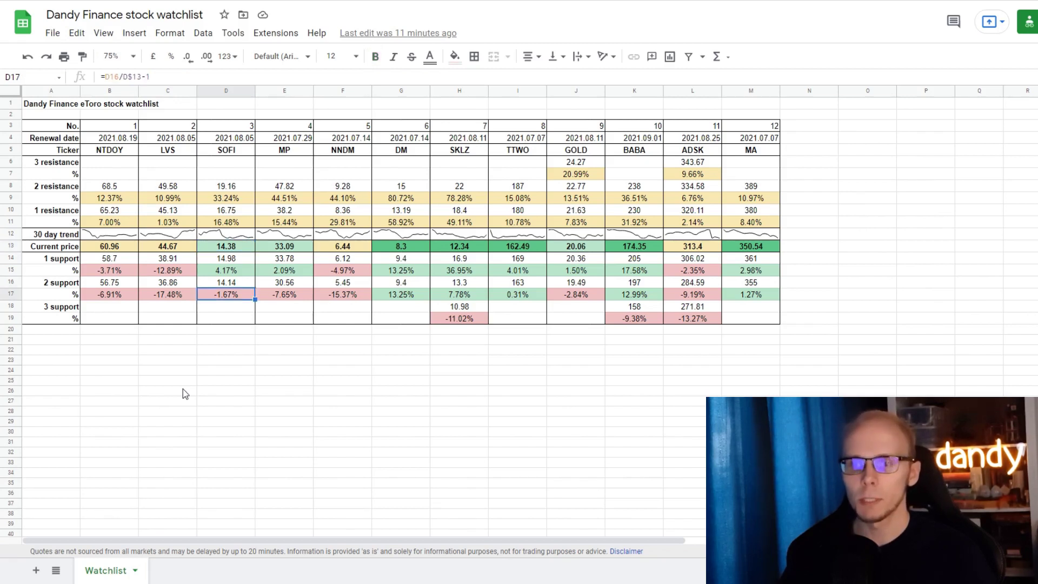
{"action": "key", "text": "Up"}
{"action": "key", "text": "Up"}
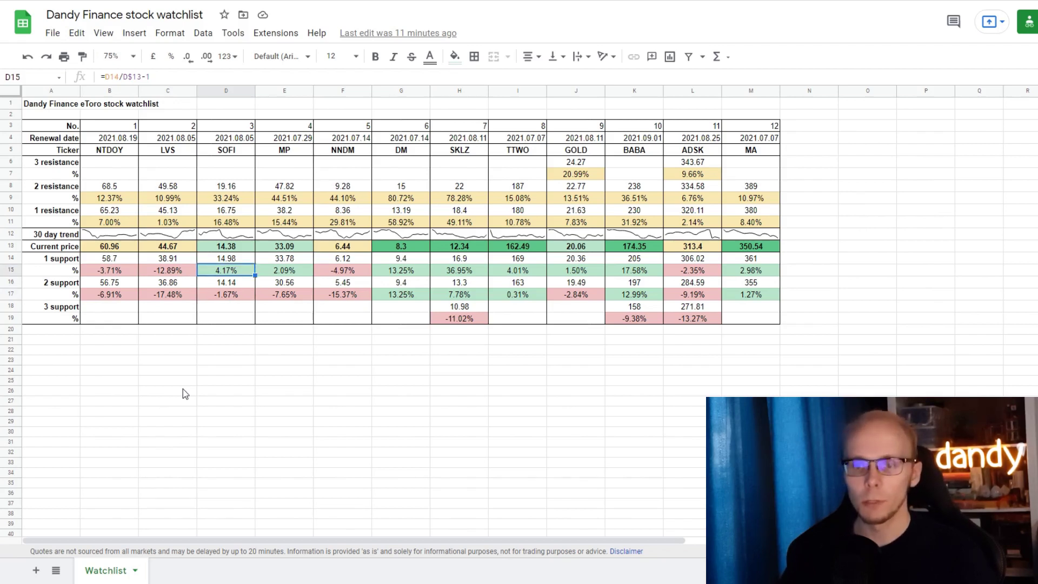
{"action": "key", "text": "Up"}
{"action": "key", "text": "Up"}
{"action": "key", "text": "Up"}
{"action": "key", "text": "Up"}
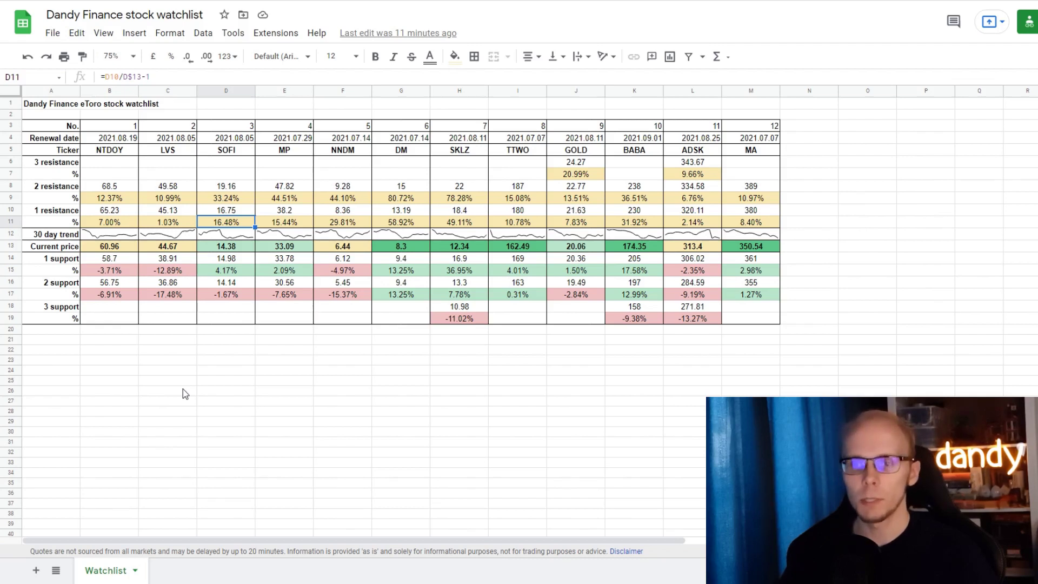
{"action": "key", "text": "Up"}
{"action": "key", "text": "Up"}
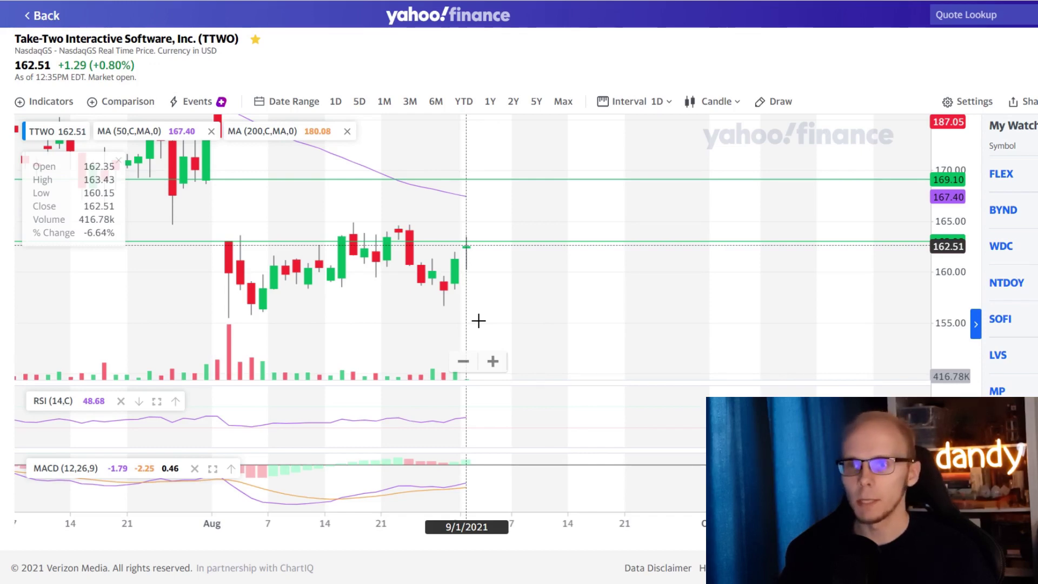
- On the watchlist sheet, check TTWO's percentage formulas in I17, I15, I11 and I9
{"action": "key", "text": "ctrl+Tab"}
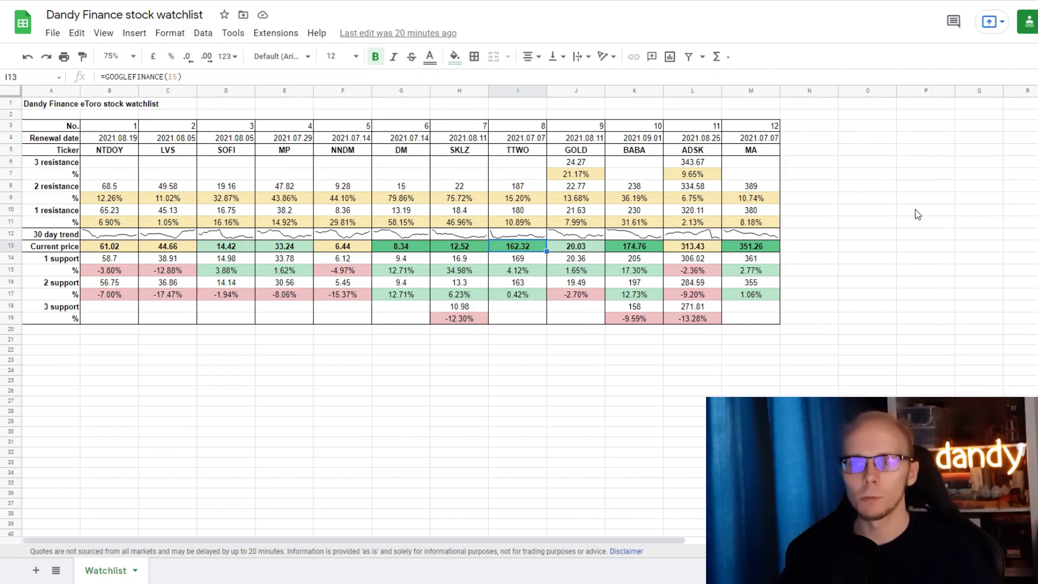
{"action": "key", "text": "Down"}
{"action": "key", "text": "Down"}
{"action": "key", "text": "Down"}
{"action": "key", "text": "Down"}
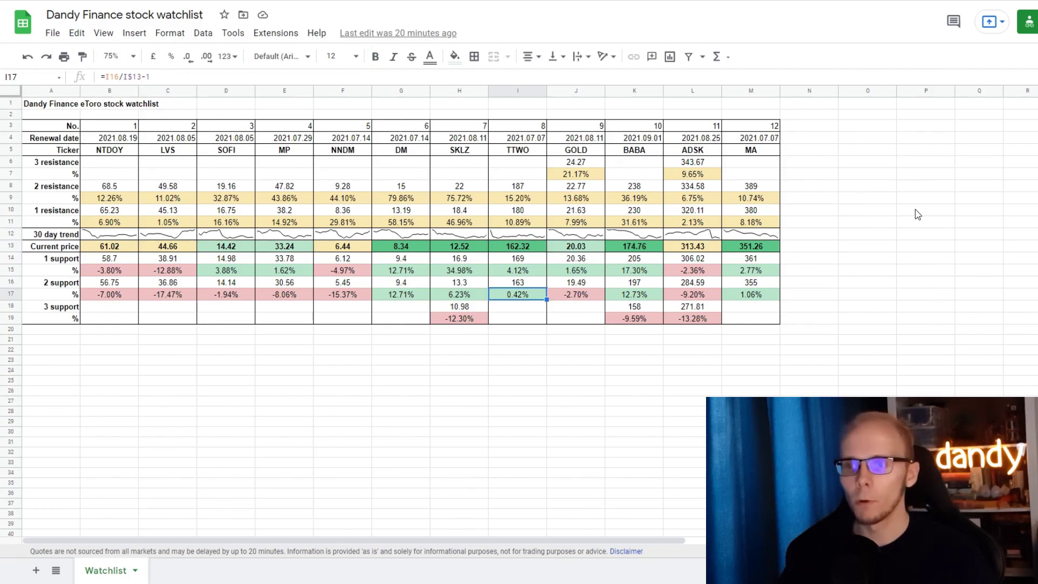
{"action": "key", "text": "Up"}
{"action": "key", "text": "Up"}
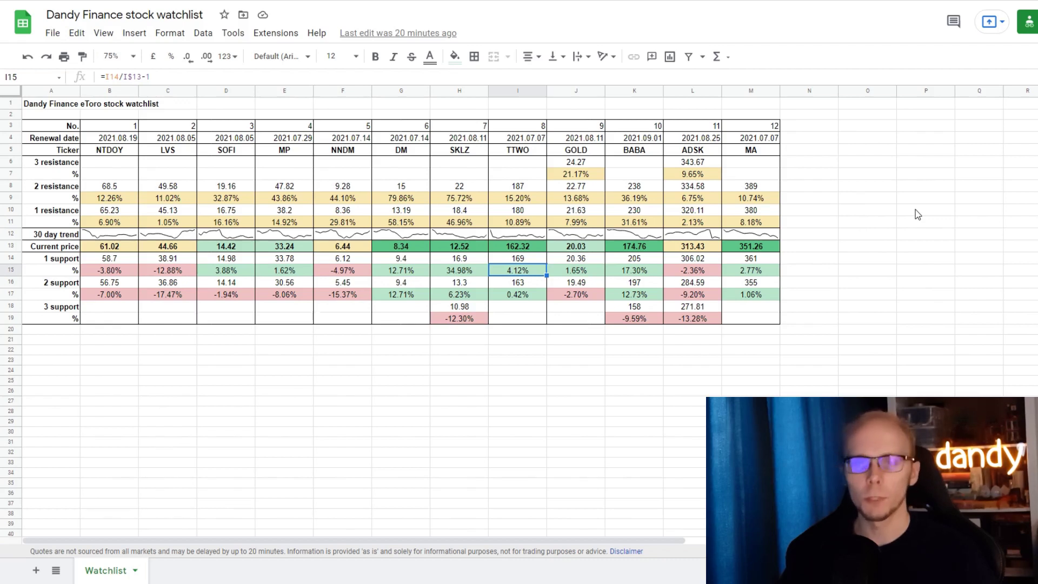
{"action": "key", "text": "Up"}
{"action": "key", "text": "Up"}
{"action": "key", "text": "Up"}
{"action": "key", "text": "Up"}
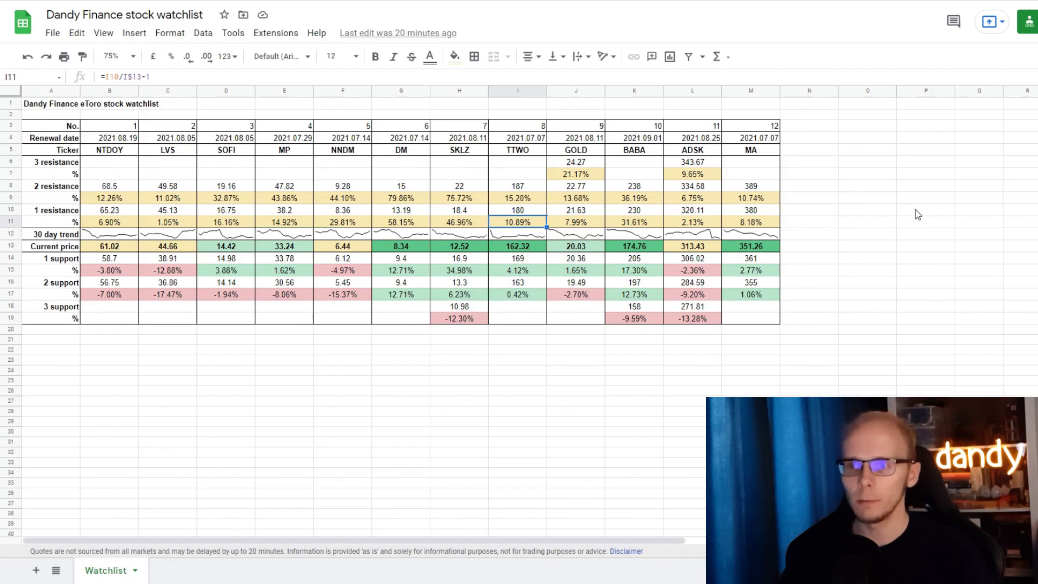
{"action": "key", "text": "Up"}
{"action": "key", "text": "Up"}
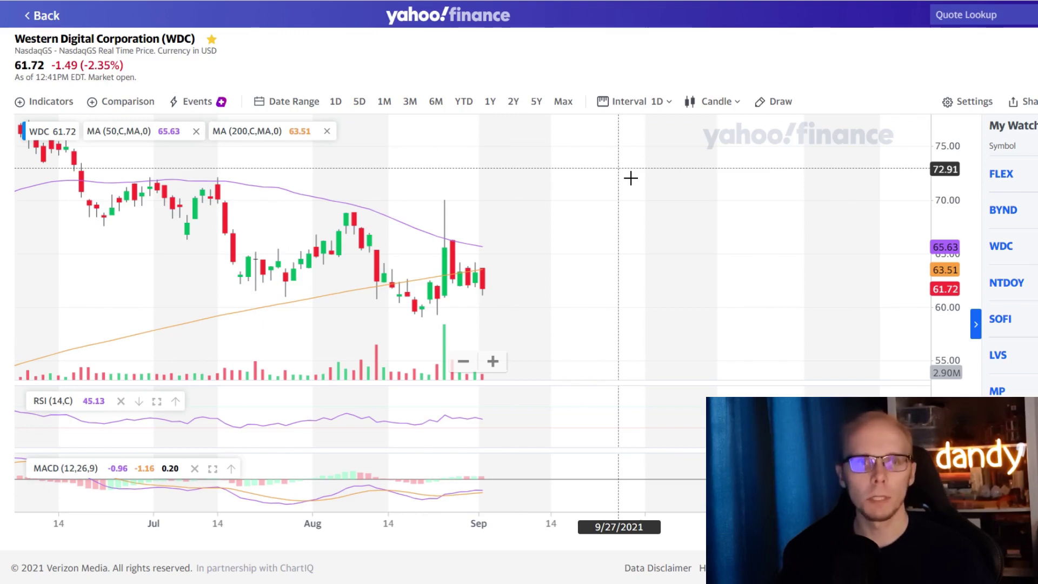
- Bring up WDC from My Watchlist in Yahoo Finance
{"action": "mouse_move", "coordinate": [455, 258]}
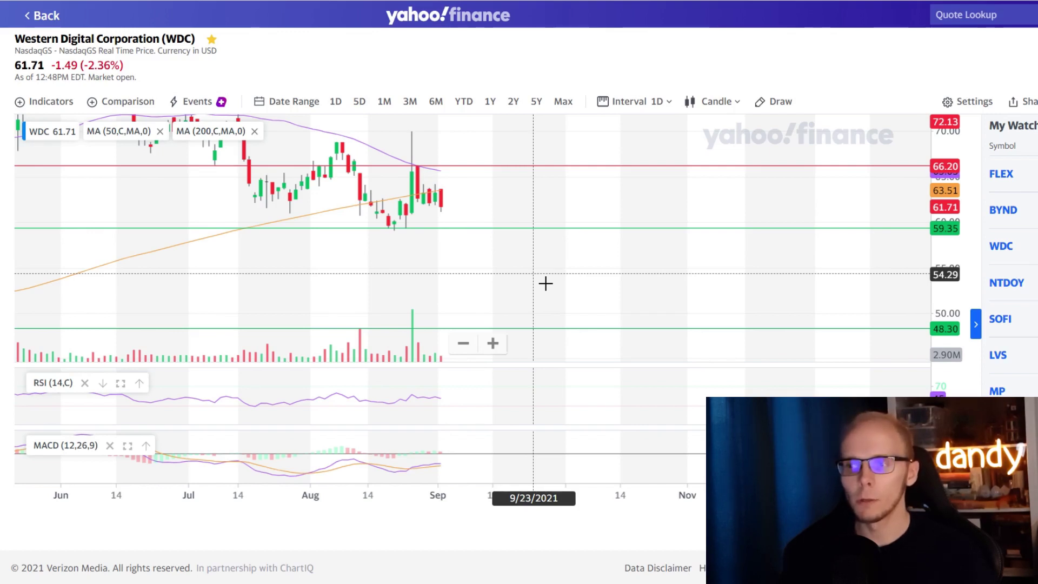
- Pan the WDC chart to reveal its lower 48.30 level
{"action": "left_click_drag", "start_coordinate": [546, 283], "coordinate": [553, 337]}
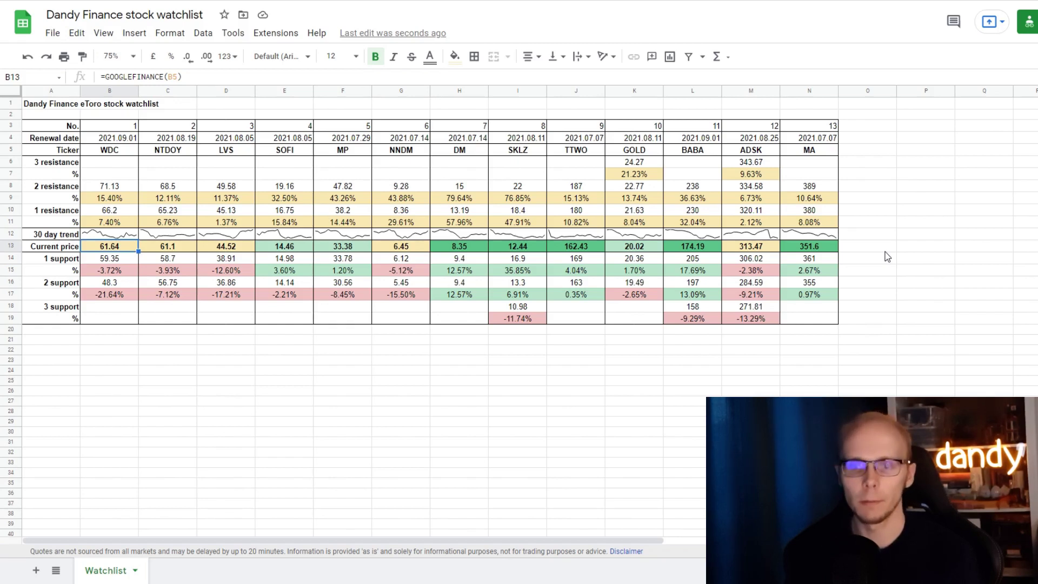
{"action": "key", "text": "Down"}
{"action": "key", "text": "Down"}
{"action": "key", "text": "Down"}
{"action": "key", "text": "Down"}
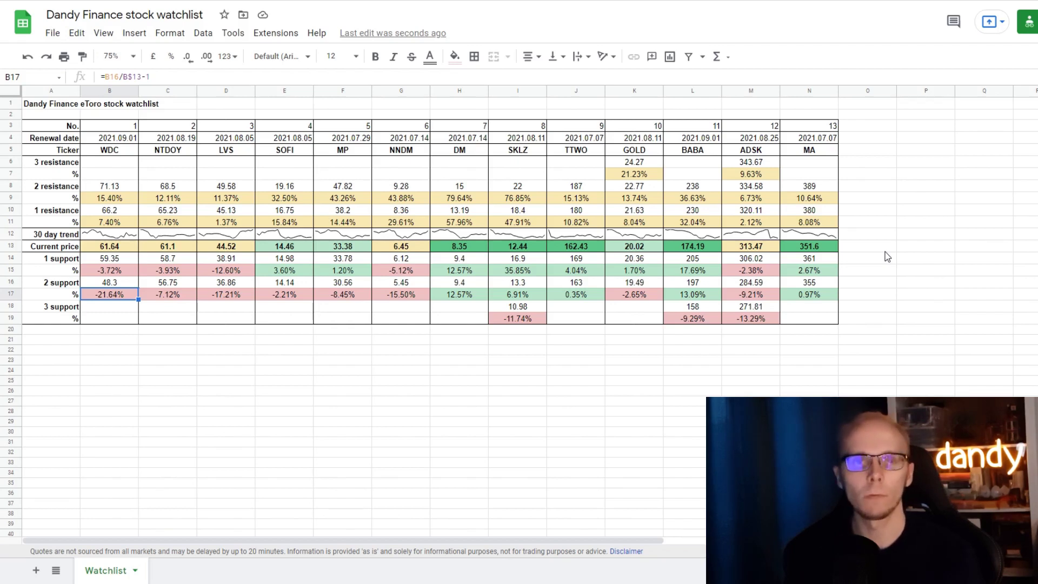
{"action": "key", "text": "Up"}
{"action": "key", "text": "Up"}
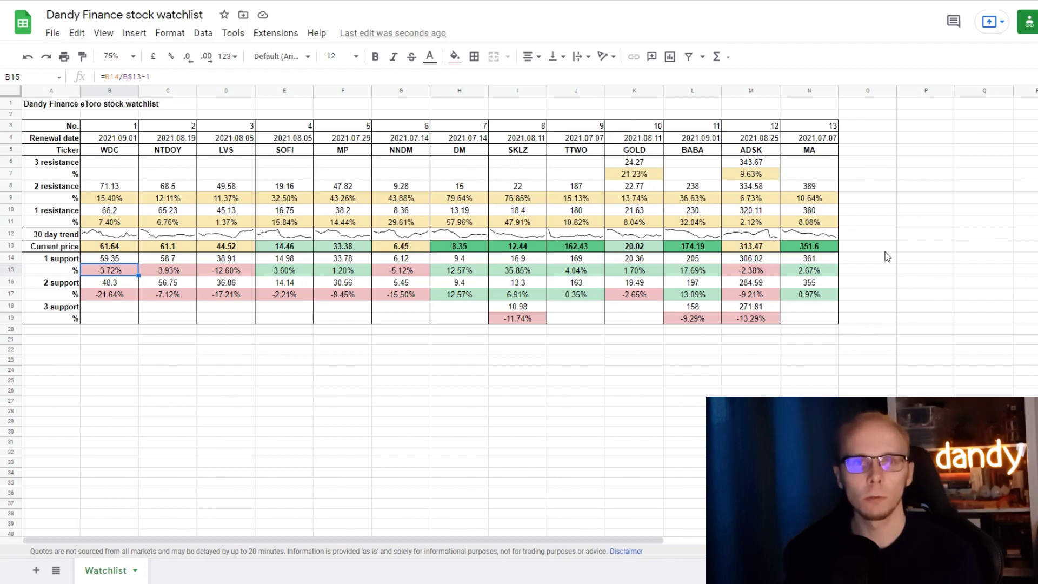
{"action": "key", "text": "Up"}
{"action": "key", "text": "Up"}
{"action": "key", "text": "Up"}
{"action": "key", "text": "Up"}
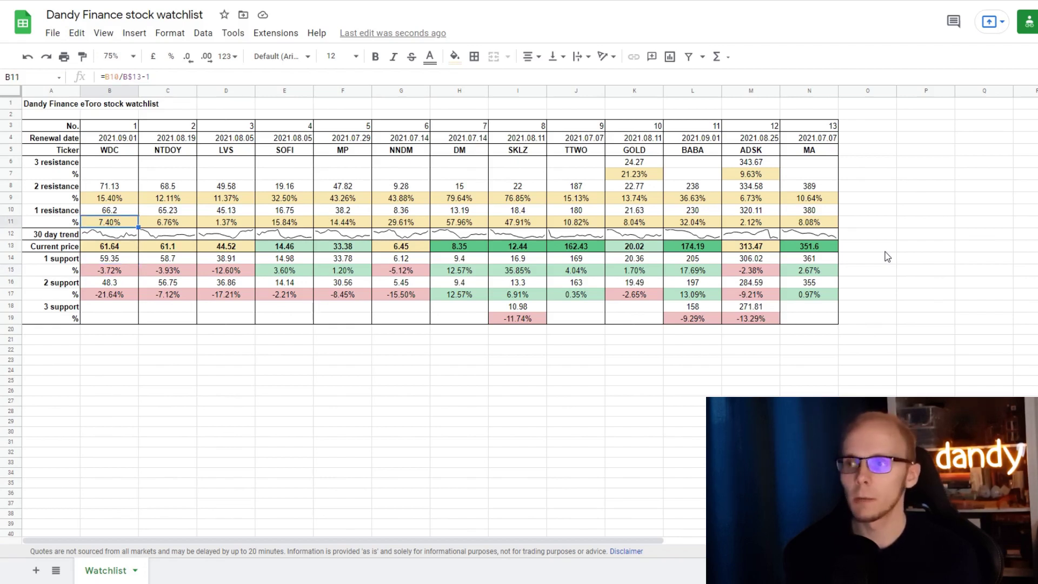
{"action": "key", "text": "Up"}
{"action": "key", "text": "Up"}
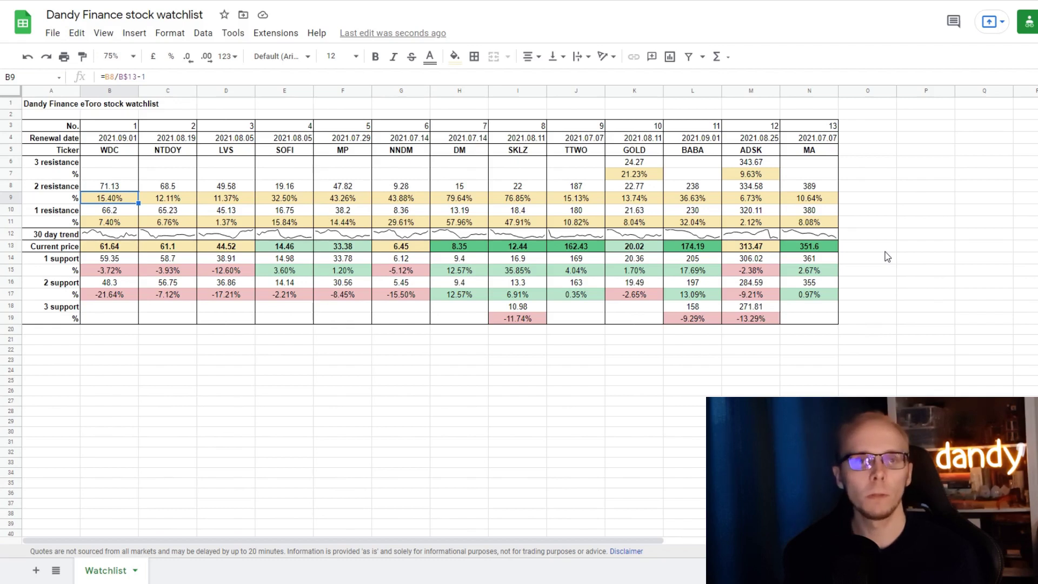